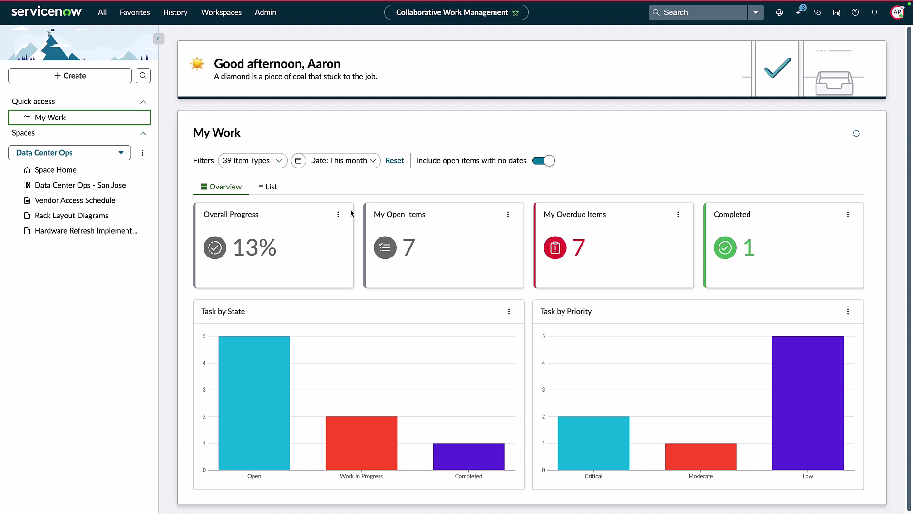
# Add an Incident connected work type to the Data Center Ops - San Jose board.
pyautogui.click(104, 186)
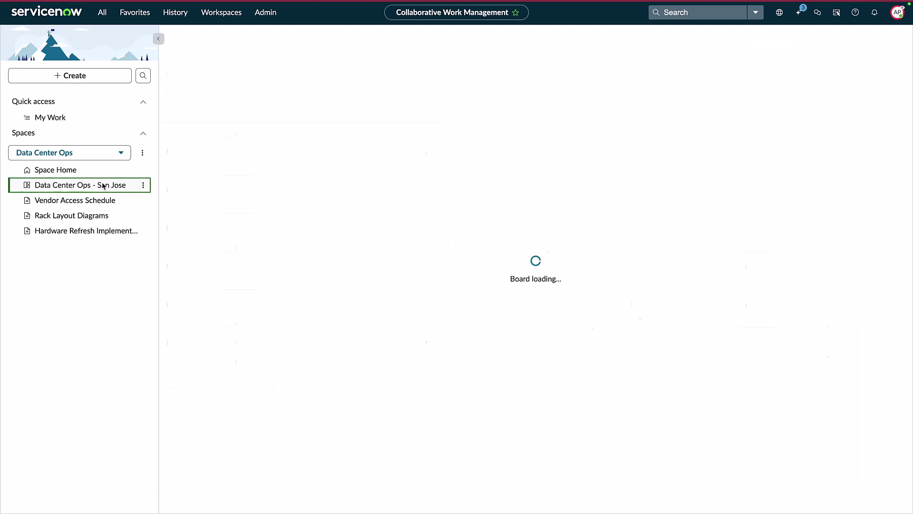
pyautogui.click(205, 76)
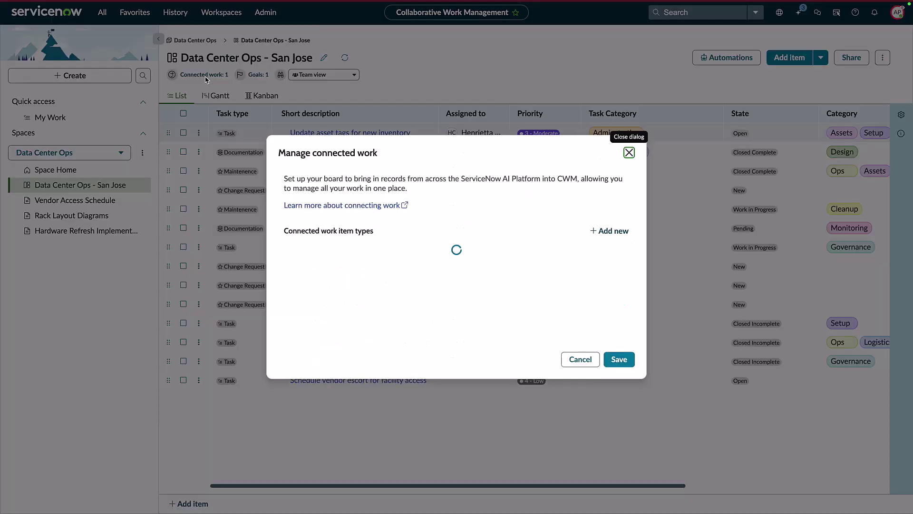
pyautogui.click(611, 231)
pyautogui.click(350, 221)
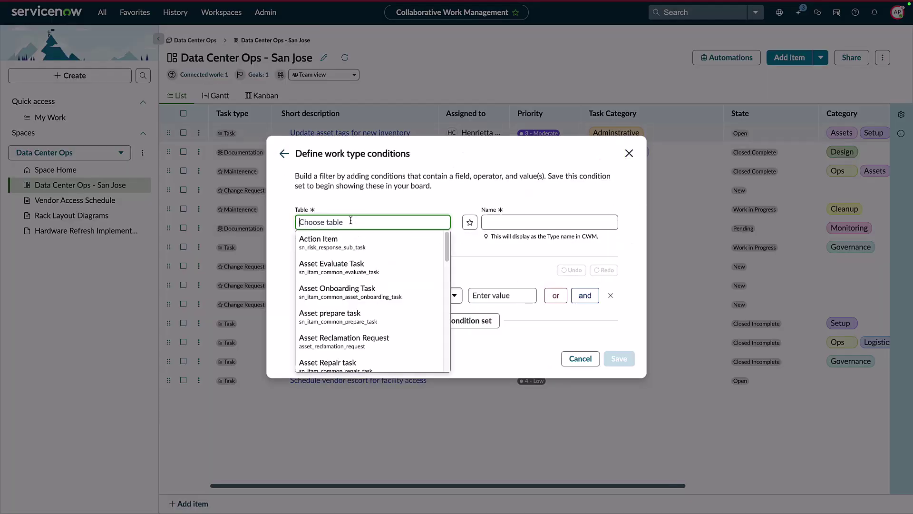
pyautogui.write('Incident')
# Filter incidents to Assignment group Data Center Ops, check the match count, and save.
pyautogui.click(585, 296)
pyautogui.click(342, 318)
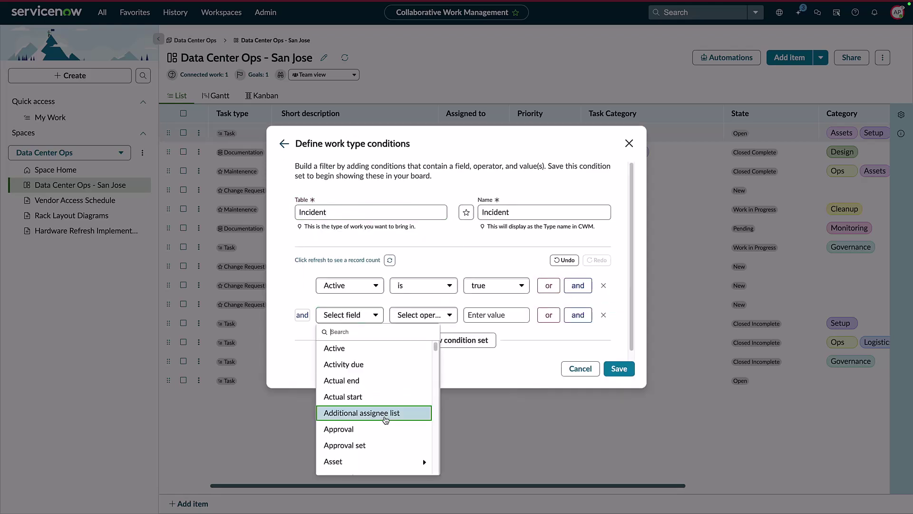
pyautogui.scroll(-2, 357, 414)
pyautogui.click(350, 453)
pyautogui.write('data')
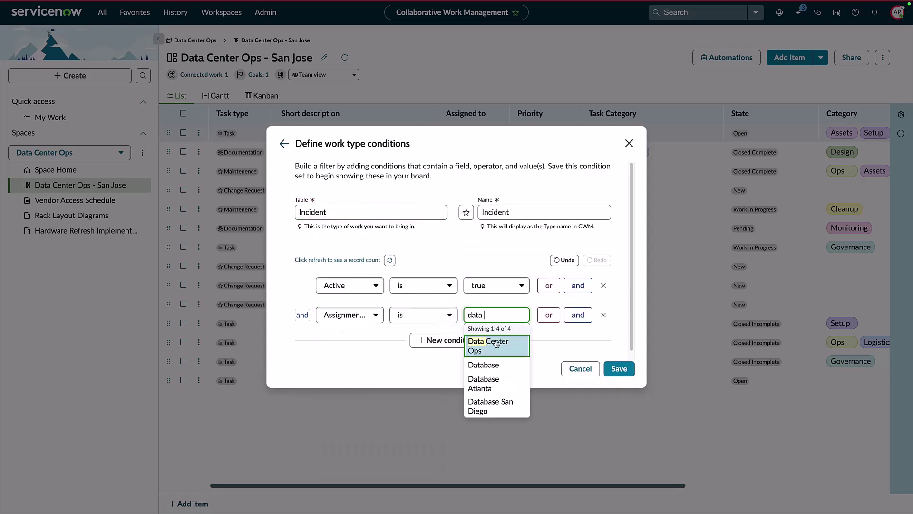
pyautogui.click(497, 347)
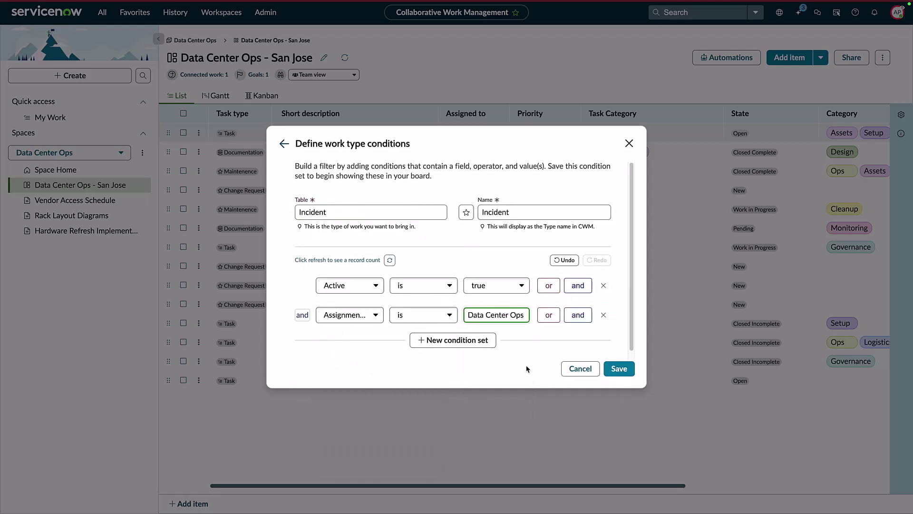
pyautogui.click(389, 259)
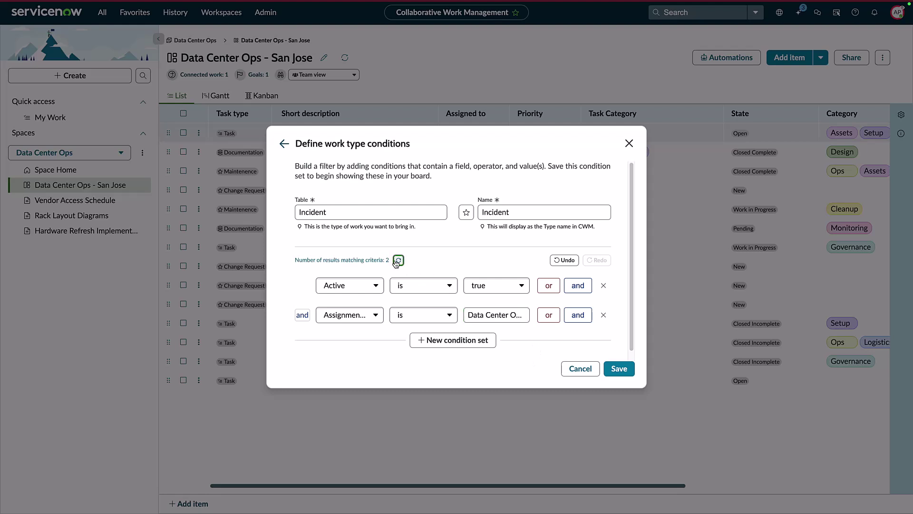
pyautogui.click(619, 368)
pyautogui.click(619, 394)
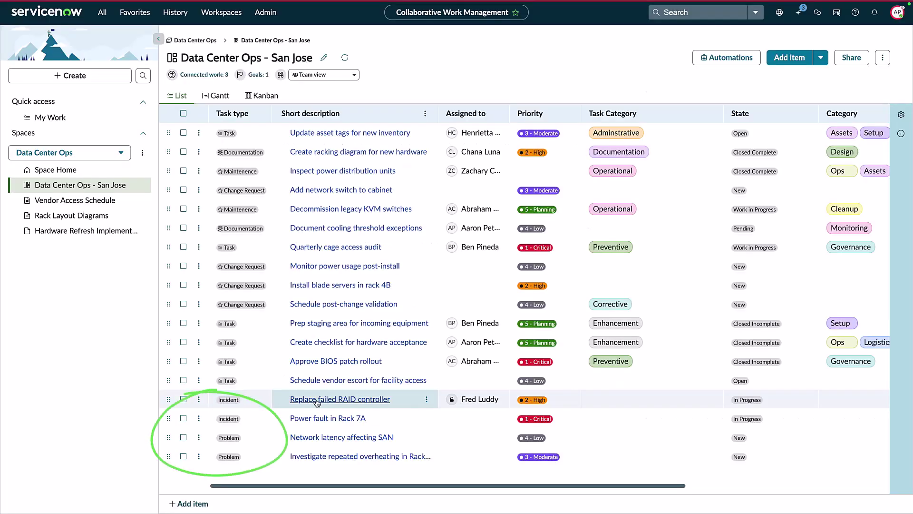
pyautogui.click(317, 400)
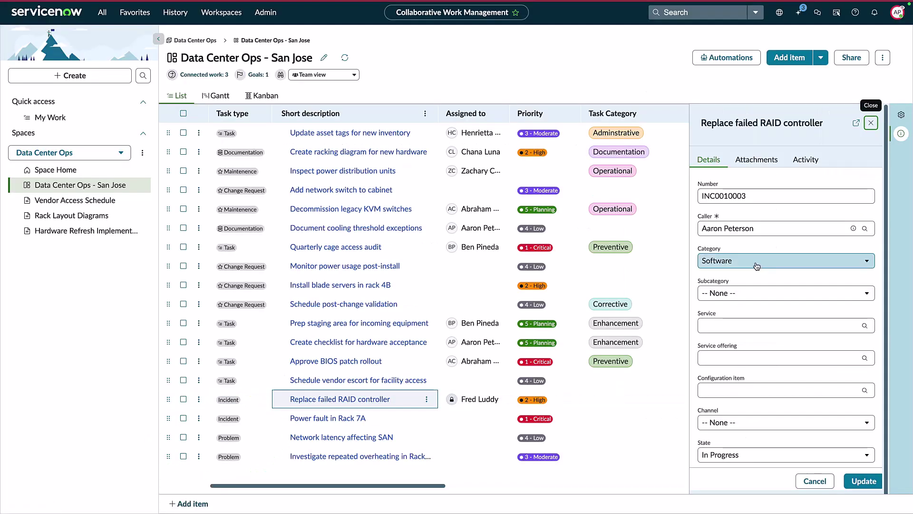
pyautogui.click(757, 261)
pyautogui.click(819, 159)
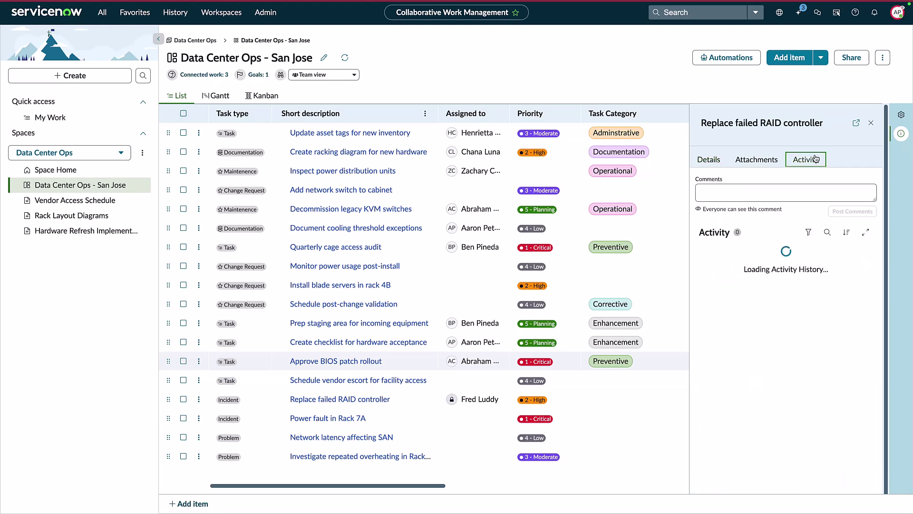
pyautogui.click(767, 161)
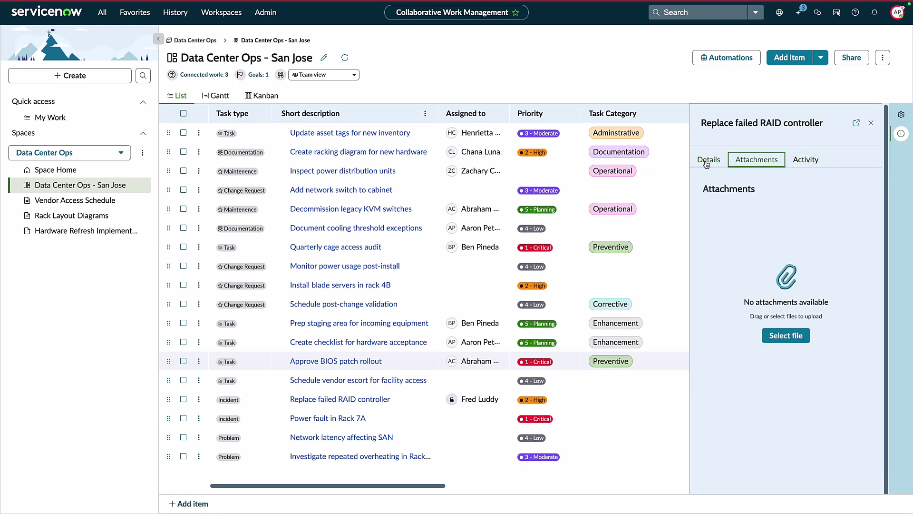
pyautogui.click(705, 163)
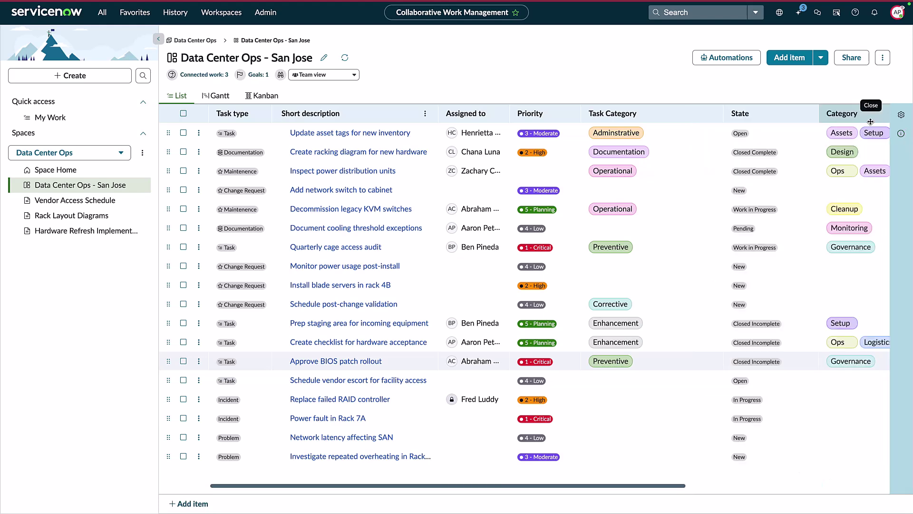
pyautogui.click(870, 123)
pyautogui.hscroll(5, 523, 474)
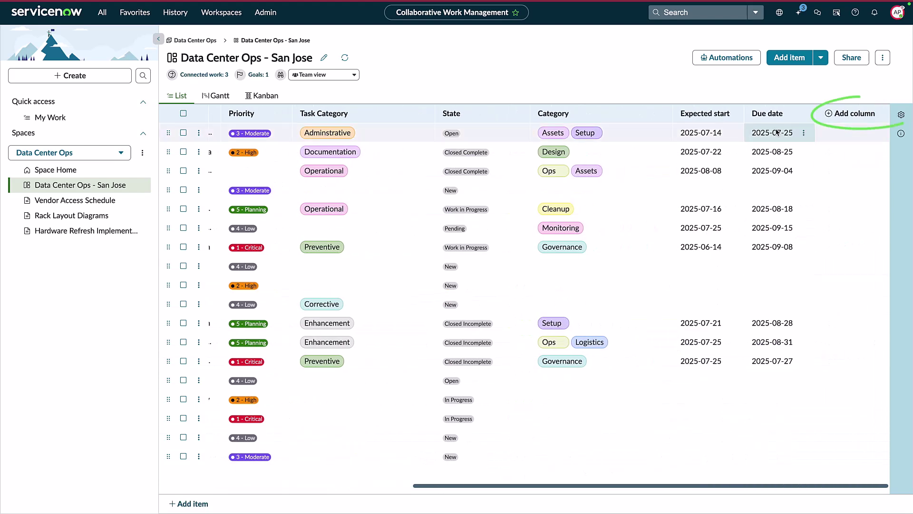
# Add a Date-type column named Go-Live Date to the board.
pyautogui.click(828, 124)
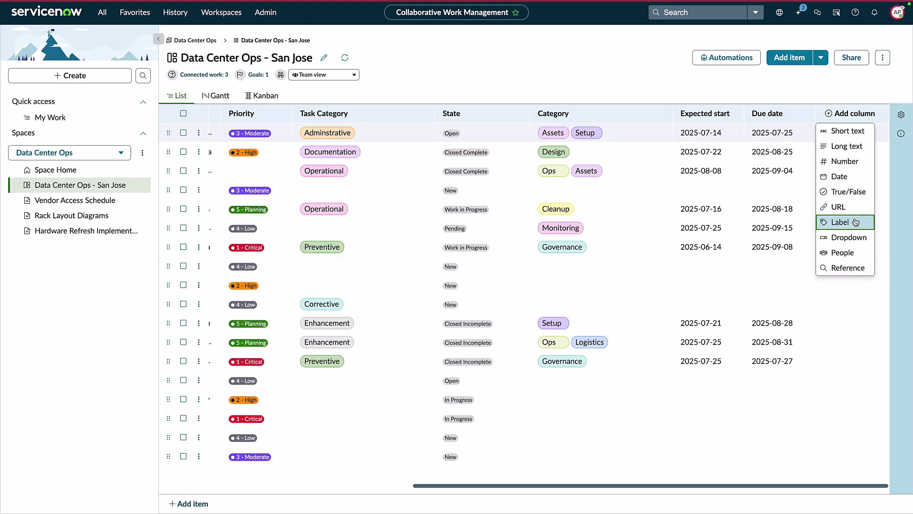
pyautogui.click(840, 176)
pyautogui.click(414, 272)
pyautogui.write('Go-Live Date')
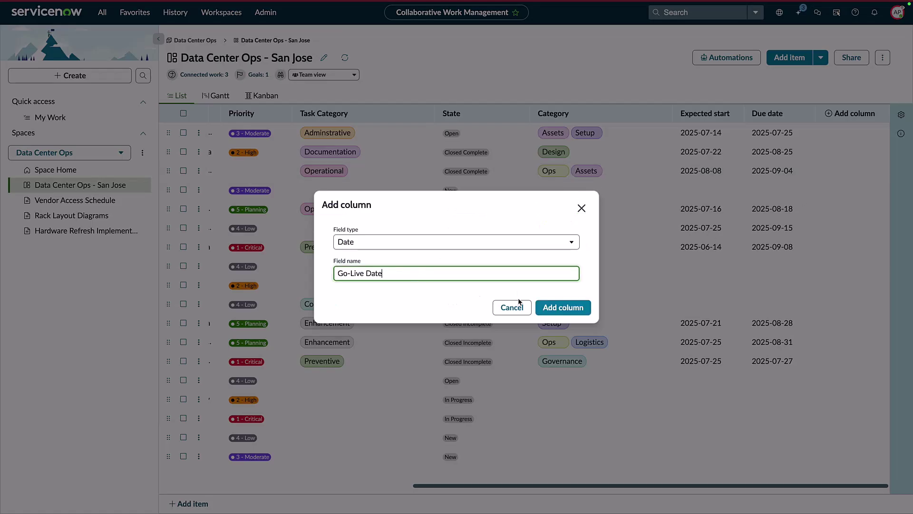
pyautogui.click(547, 307)
# Set the first task's Go-Live Date to 2025-09-19 and tag incidents Corrective and Preventive.
pyautogui.click(768, 137)
pyautogui.write('2025-09-19')
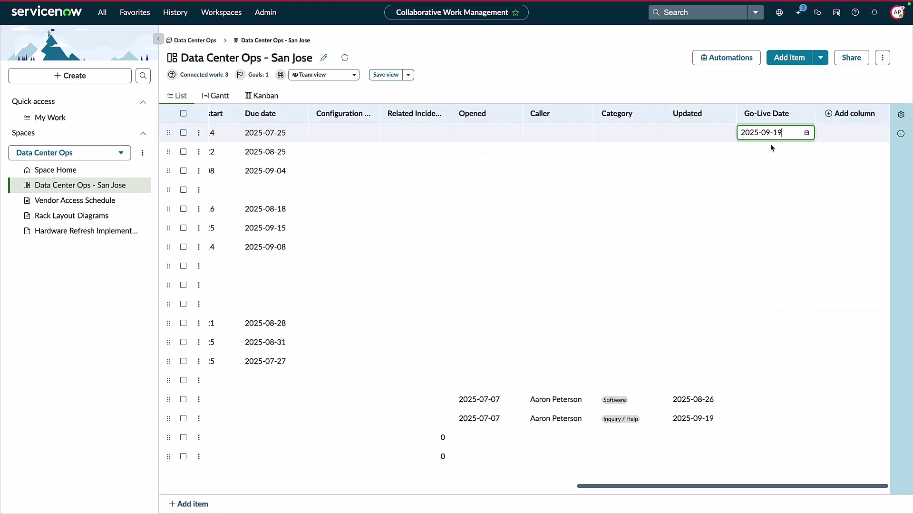
pyautogui.hscroll(-10, 609, 399)
pyautogui.click(609, 399)
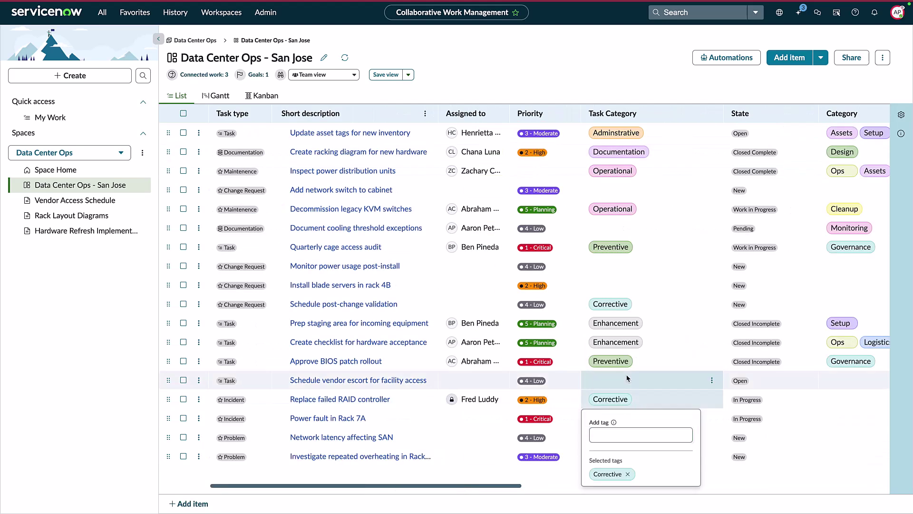
pyautogui.write('pr')
pyautogui.press('Return')
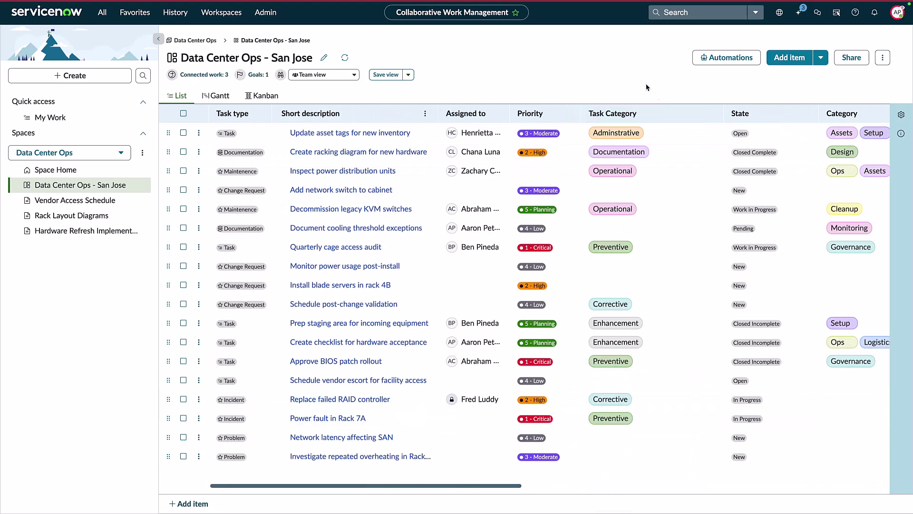
# Add a date-arrives automation emailing each item's assignee three days before Go-Live Date.
pyautogui.click(728, 58)
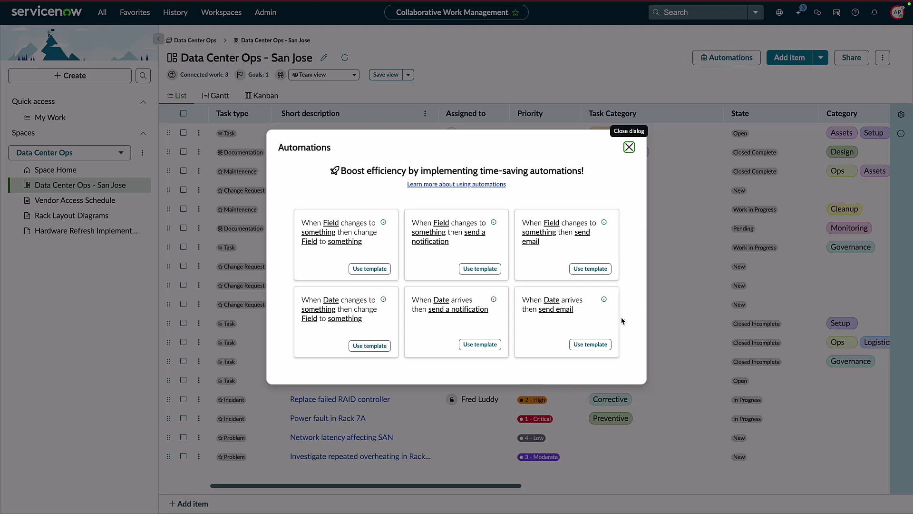
pyautogui.click(590, 345)
pyautogui.click(356, 279)
pyautogui.click(447, 280)
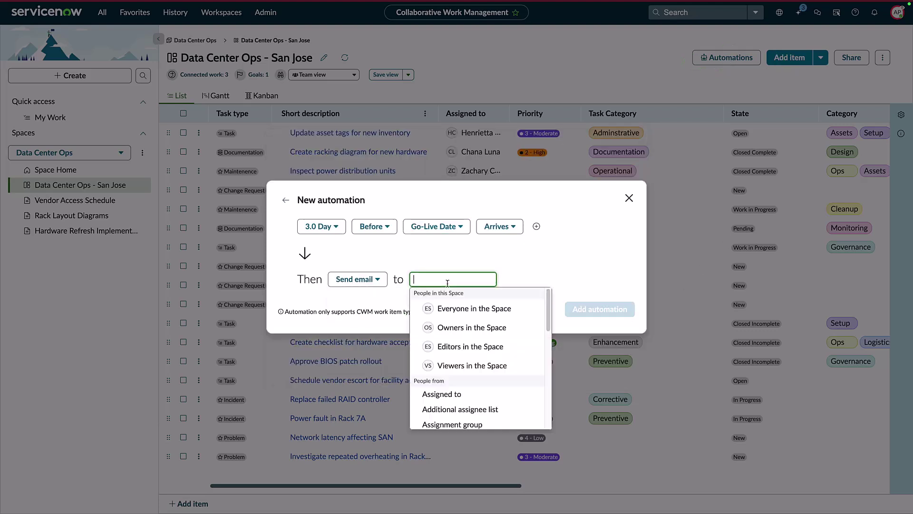
pyautogui.click(480, 395)
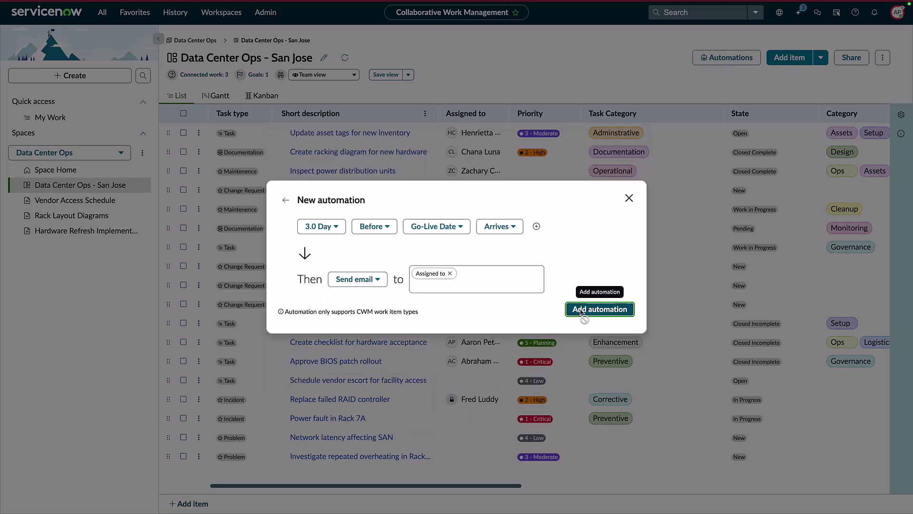
pyautogui.click(582, 309)
# Add an automation reassigning 1 - Critical items, and make Create racking diagram 1 - Critical.
pyautogui.click(435, 248)
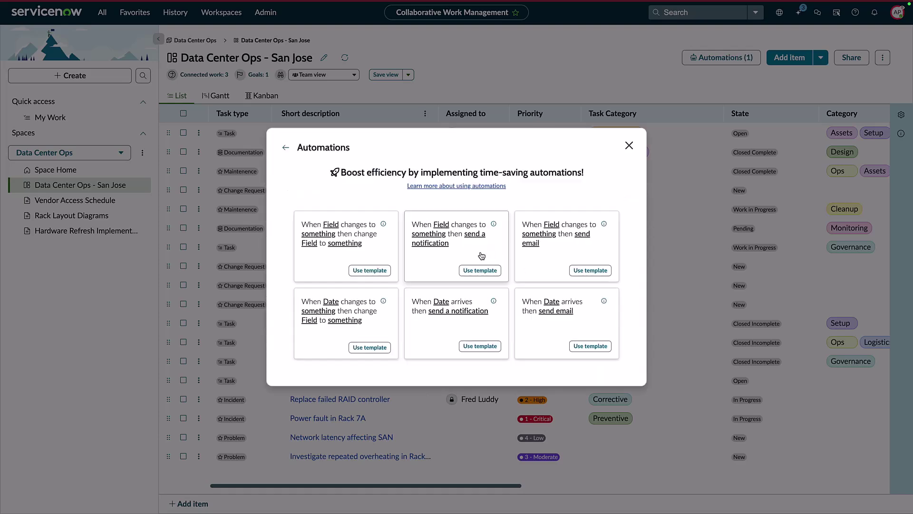
pyautogui.click(338, 258)
pyautogui.click(400, 279)
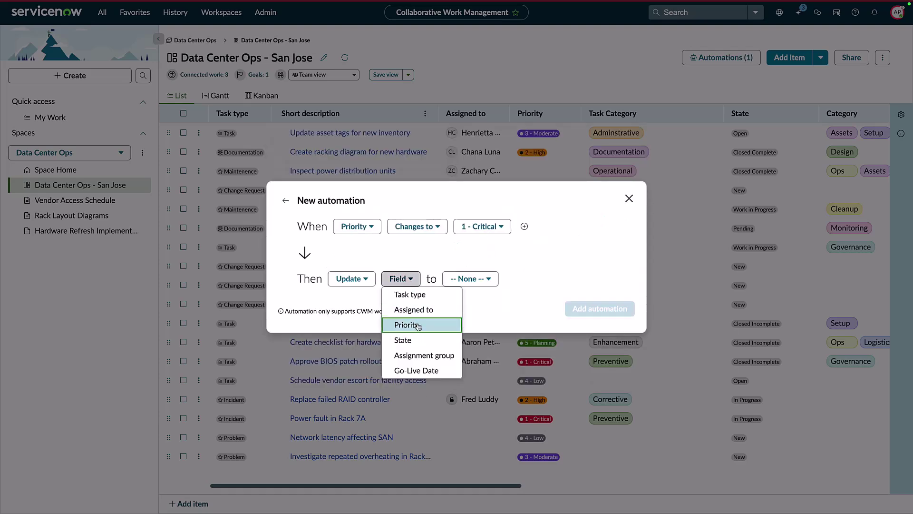
pyautogui.click(413, 309)
pyautogui.click(499, 279)
pyautogui.click(500, 330)
pyautogui.click(598, 308)
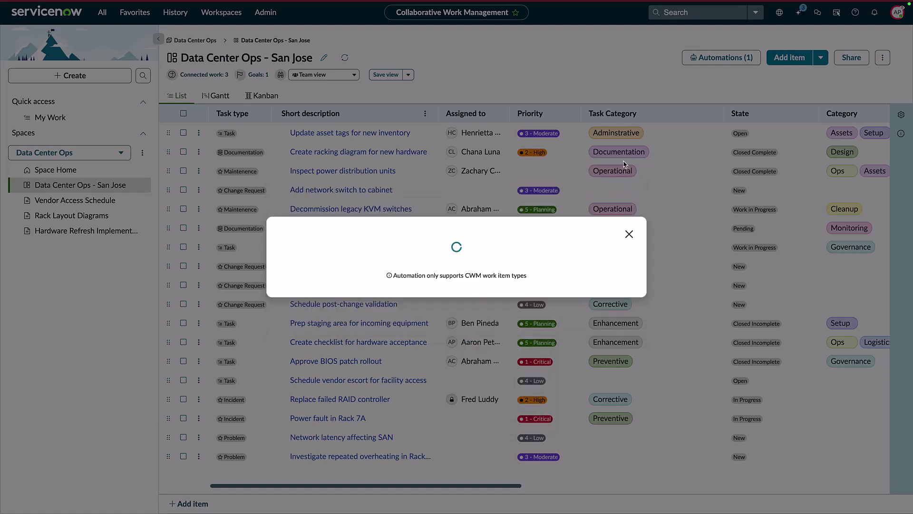
pyautogui.click(628, 177)
pyautogui.click(540, 167)
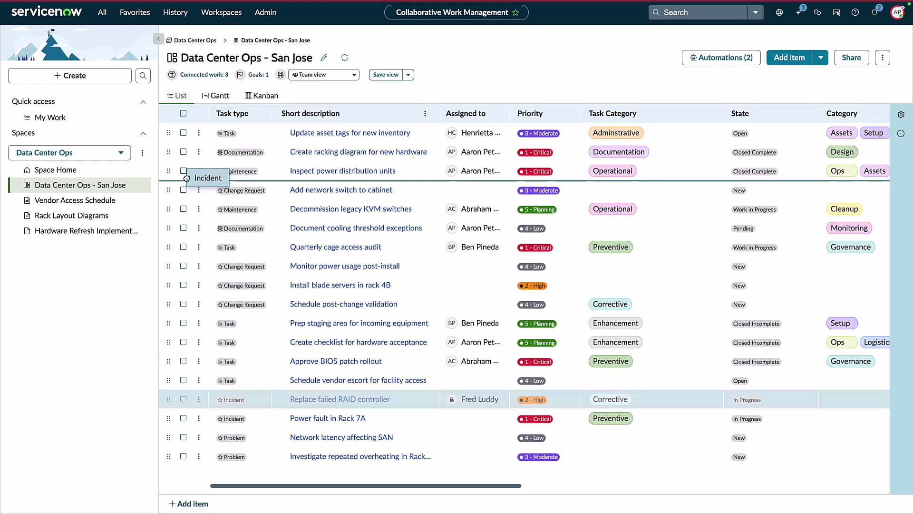
# Move Replace failed RAID controller second, then drag Inspect power distribution units to Closed Incomplete in Kanban.
pyautogui.moveTo(168, 399); pyautogui.dragTo(168, 152)
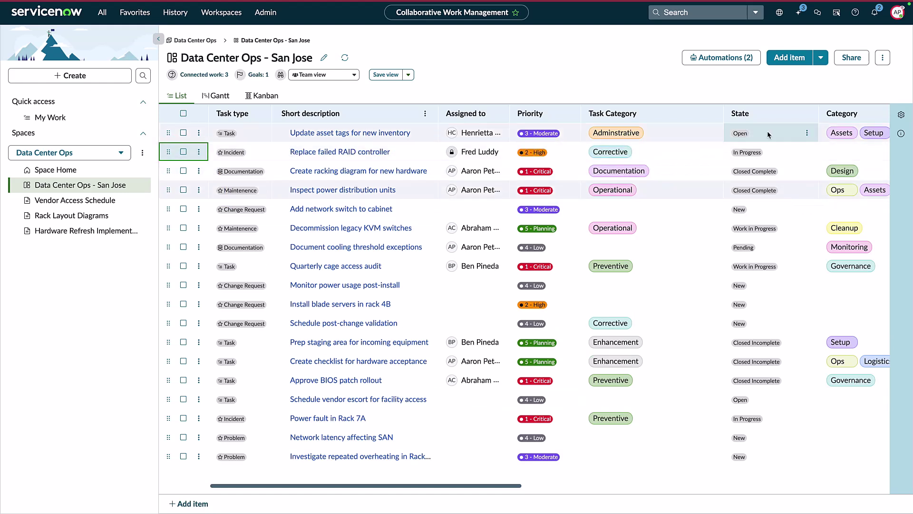
pyautogui.click(216, 96)
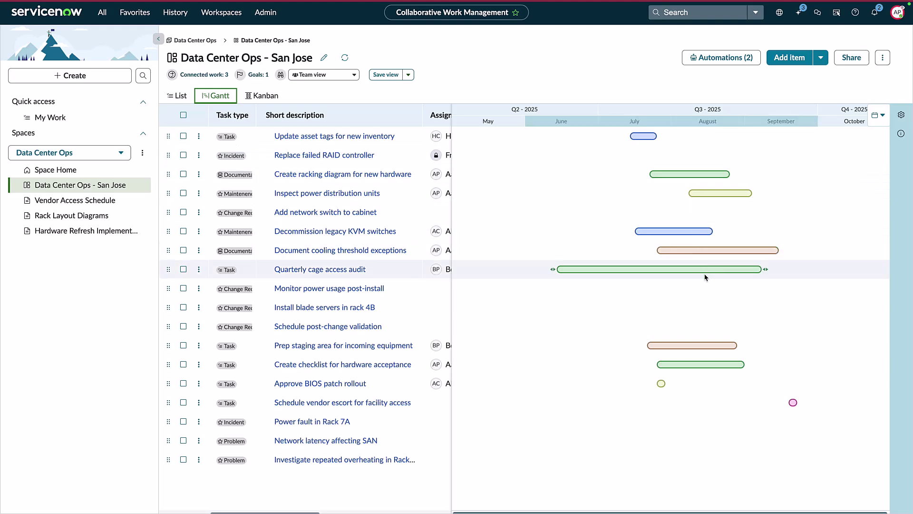
pyautogui.click(261, 96)
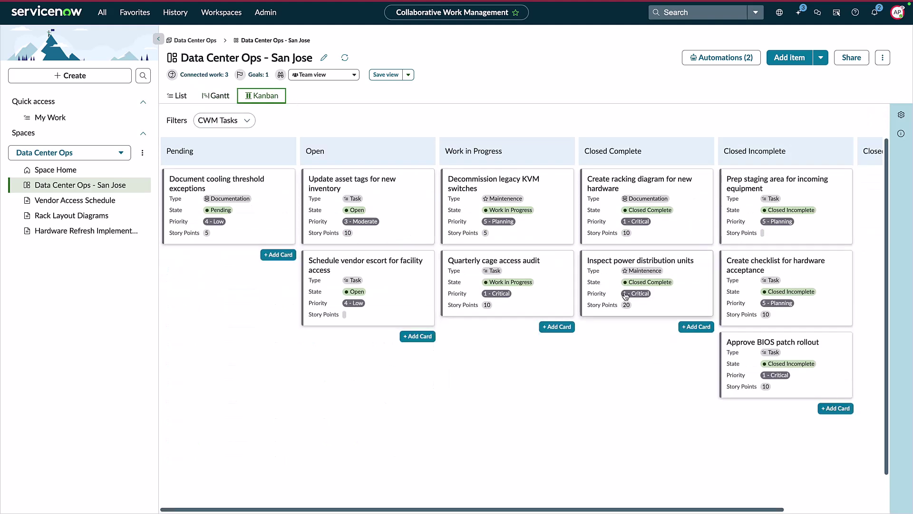
pyautogui.moveTo(626, 297); pyautogui.dragTo(785, 428)
pyautogui.click(901, 114)
pyautogui.click(818, 180)
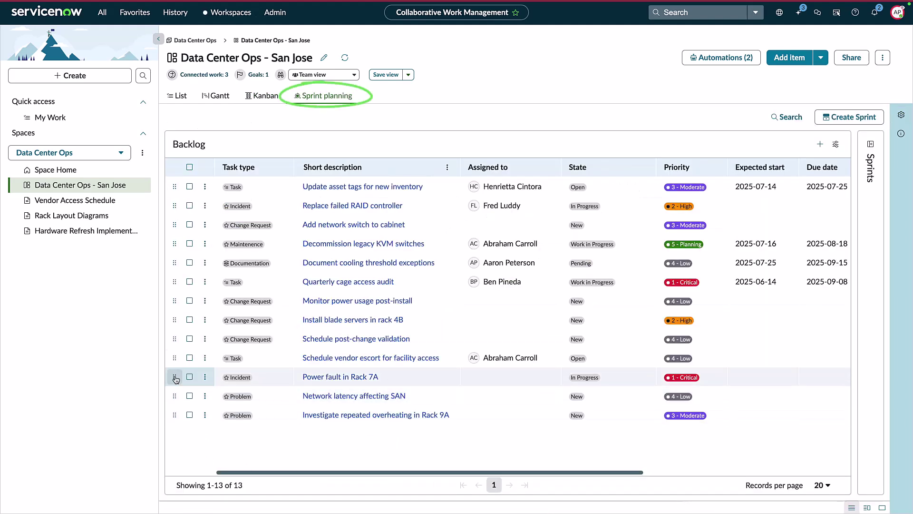
# Drag Power fault in Rack 7A up to second place in the San Jose backlog.
pyautogui.moveTo(174, 375); pyautogui.dragTo(169, 236)
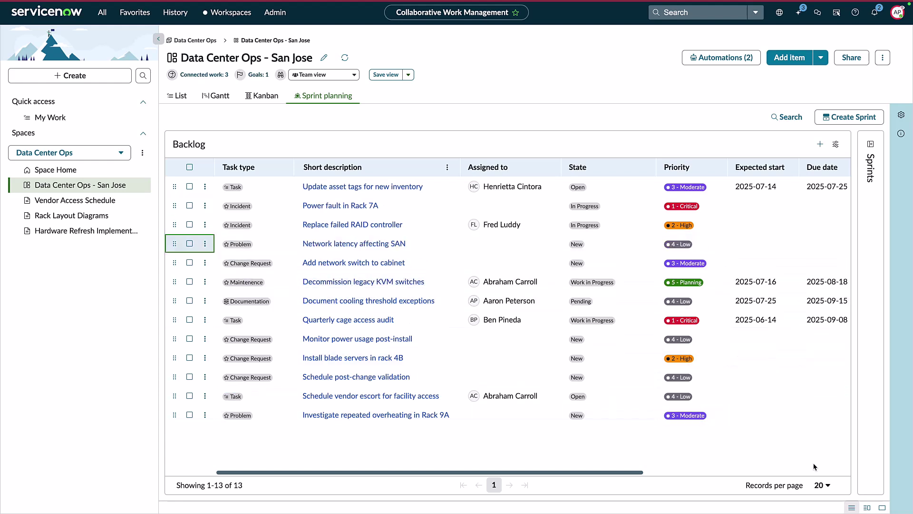
# Create Sprint 1 with 30-point capacity and Sprint 2, and move backlog items into Sprint 1.
pyautogui.click(866, 508)
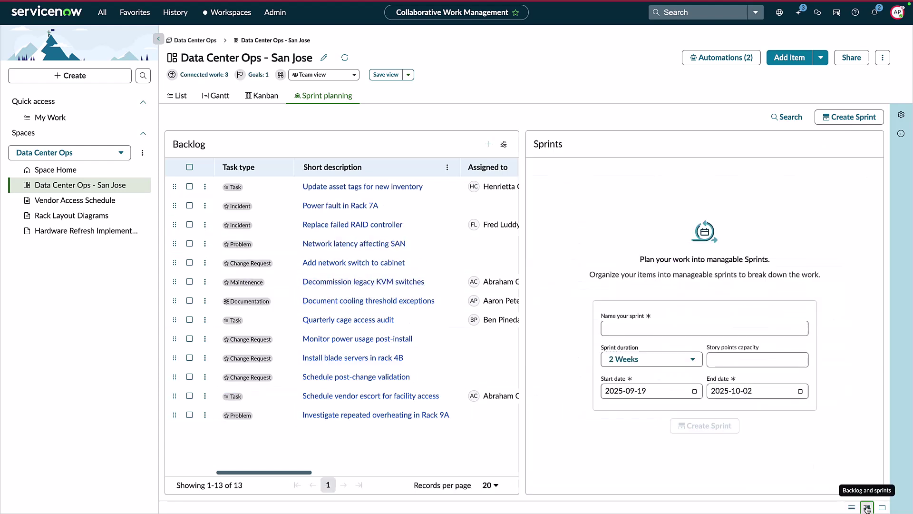
pyautogui.write('30')
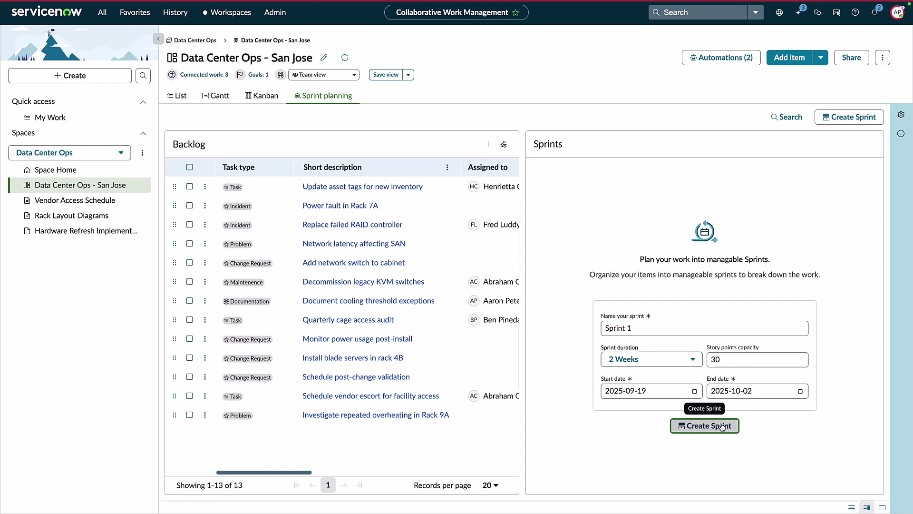
pyautogui.click(717, 426)
pyautogui.click(717, 345)
pyautogui.moveTo(174, 186); pyautogui.dragTo(703, 214)
pyautogui.moveTo(174, 186)
pyautogui.mouseDown()
pyautogui.moveTo(703, 224)
pyautogui.moveTo(703, 408)
pyautogui.mouseUp()
pyautogui.moveTo(640, 296); pyautogui.dragTo(748, 296)
# Set story points, add Monitor power usage post-install to Sprint 1, and move Update asset tags to Sprint 2.
pyautogui.click(773, 203)
pyautogui.write('5')
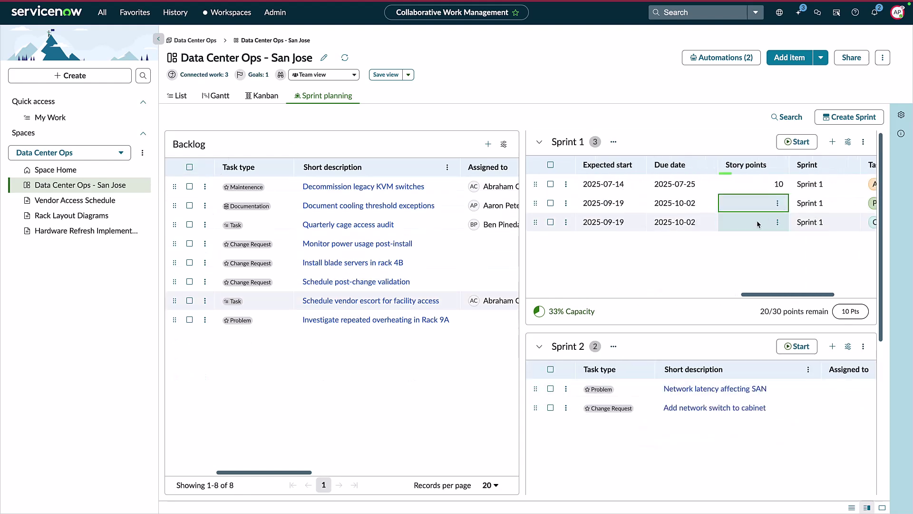
pyautogui.click(757, 221)
pyautogui.press('Return')
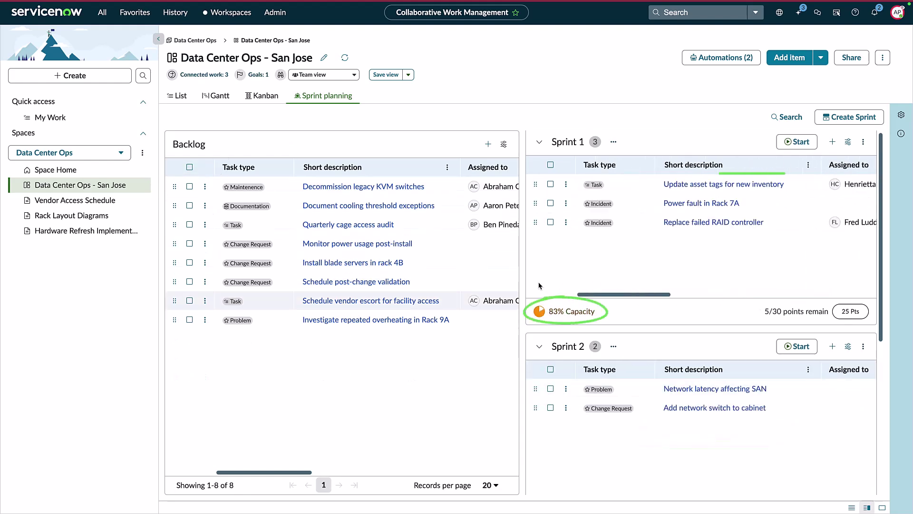
pyautogui.moveTo(174, 243); pyautogui.dragTo(634, 266)
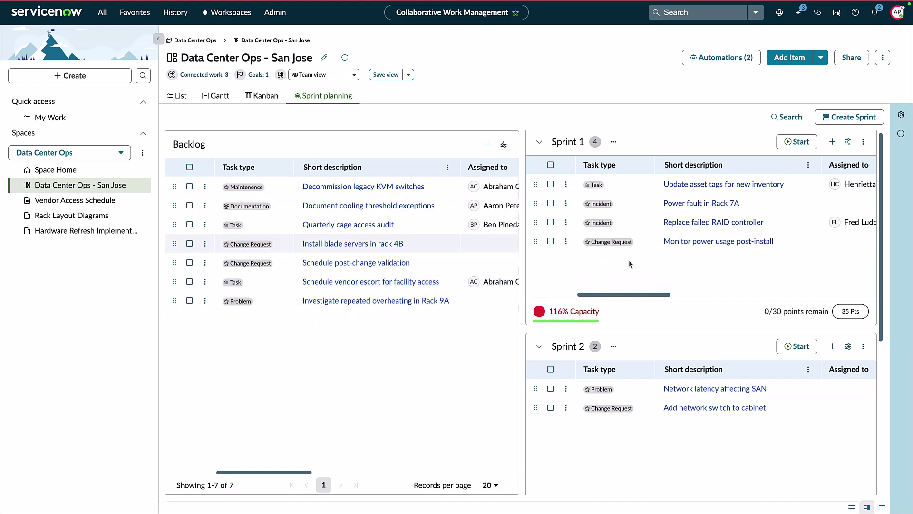
pyautogui.moveTo(536, 184); pyautogui.dragTo(829, 421)
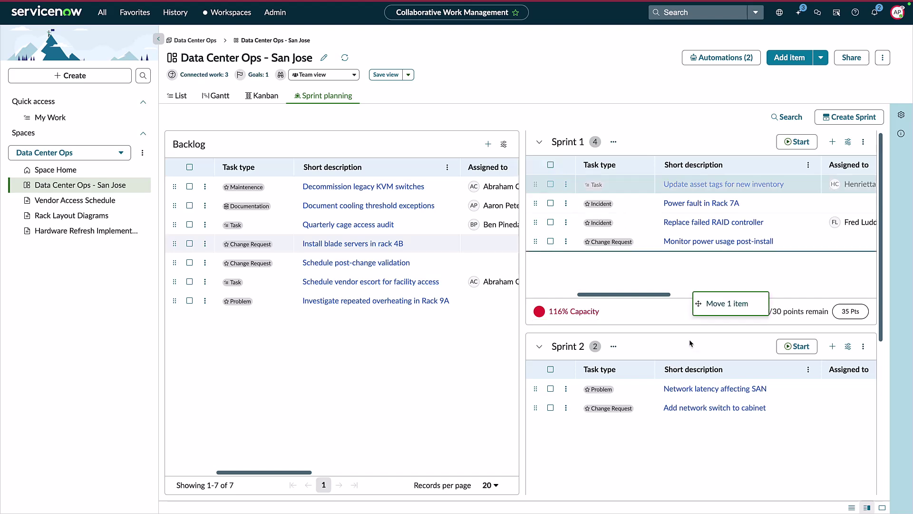
# Start Sprint 1, review cards by assignee, and begin completing the sprint.
pyautogui.click(792, 142)
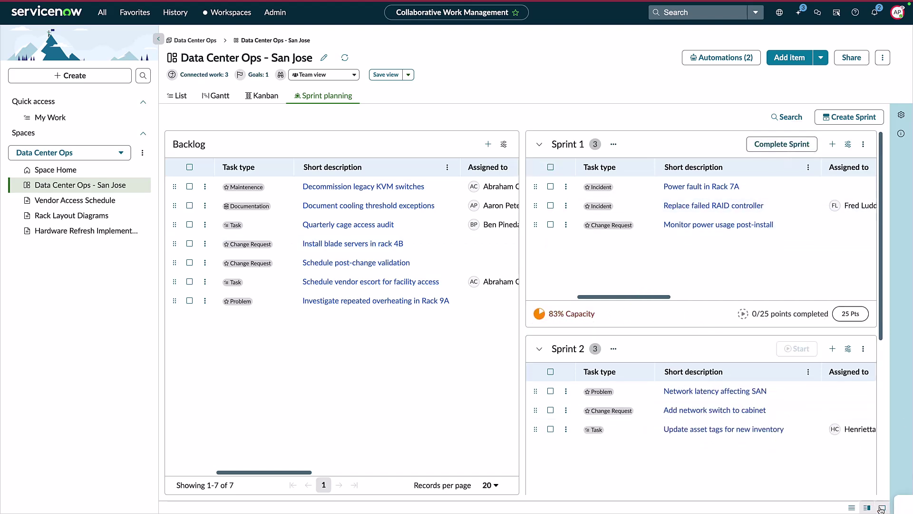
pyautogui.click(882, 509)
pyautogui.click(262, 96)
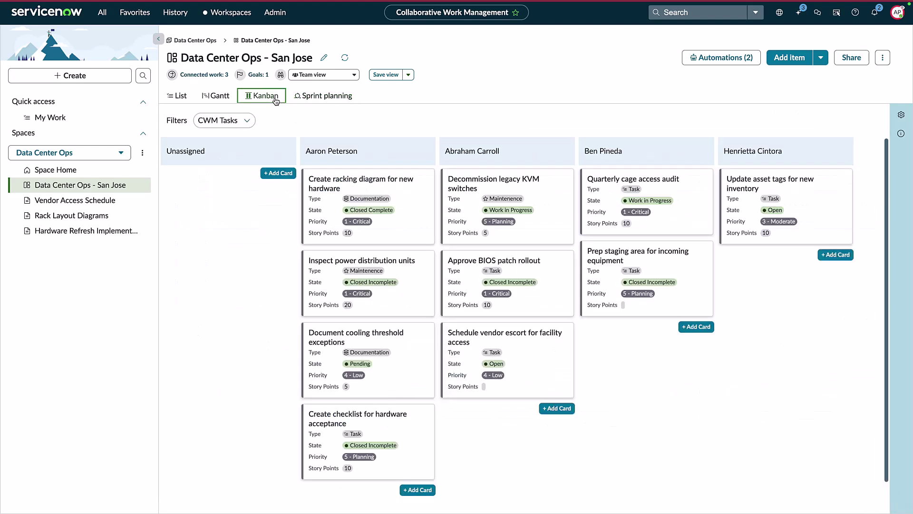
pyautogui.click(324, 97)
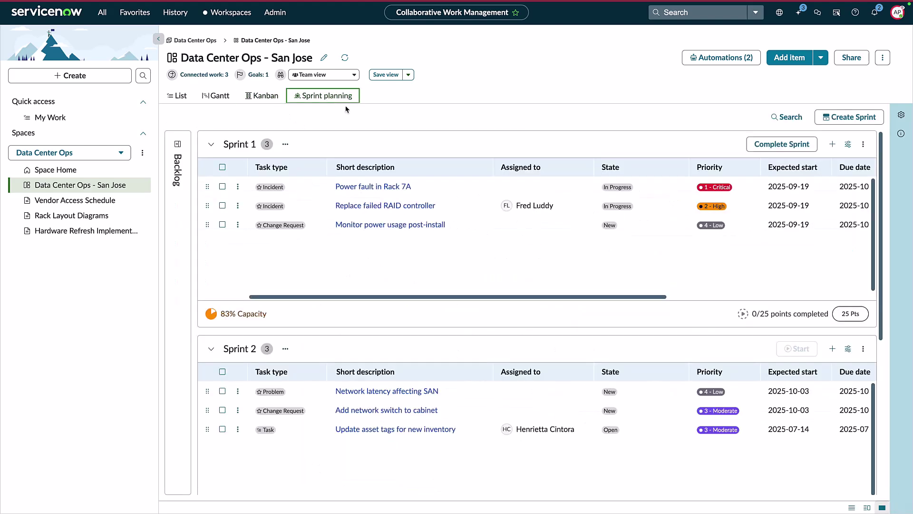
pyautogui.click(782, 143)
# Complete Sprint 1 into Sprint 2, create and view 'Sprint 1 Retro', then return to San Jose.
pyautogui.click(430, 212)
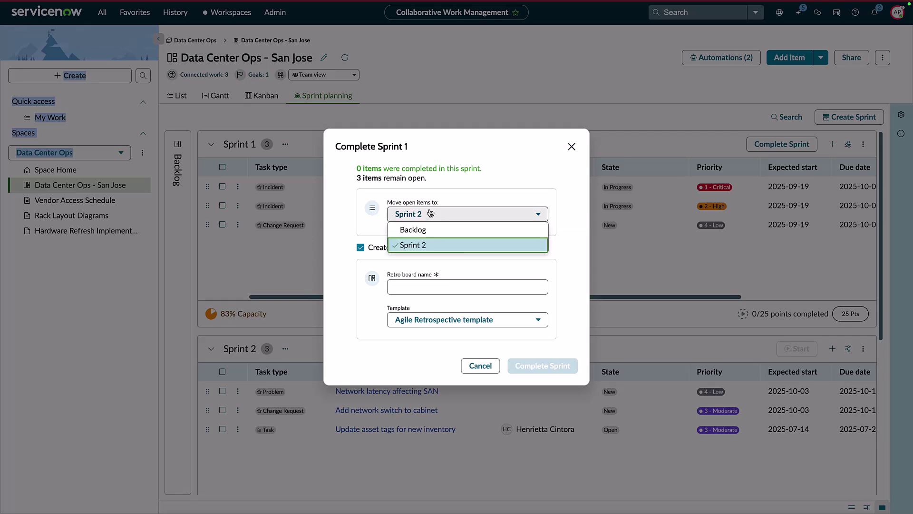
pyautogui.click(467, 286)
pyautogui.write('Sprint 1 Retro')
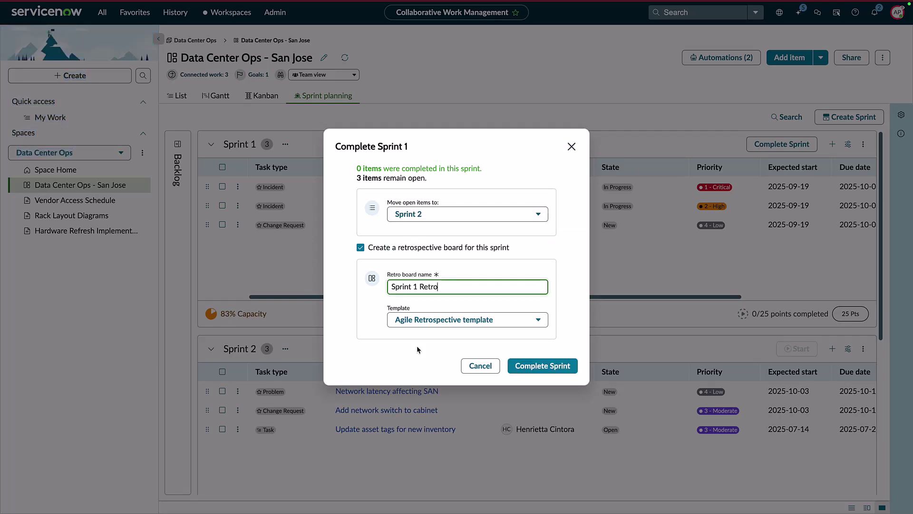
pyautogui.click(551, 366)
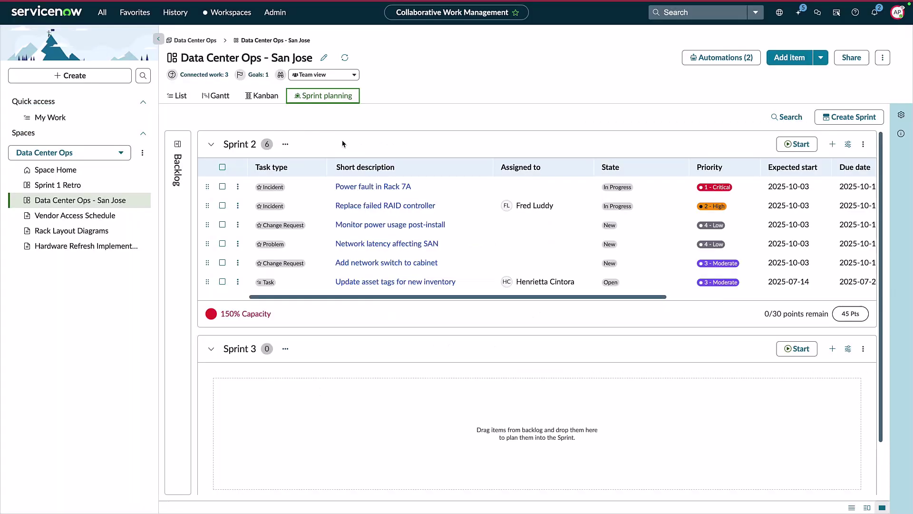
pyautogui.click(55, 187)
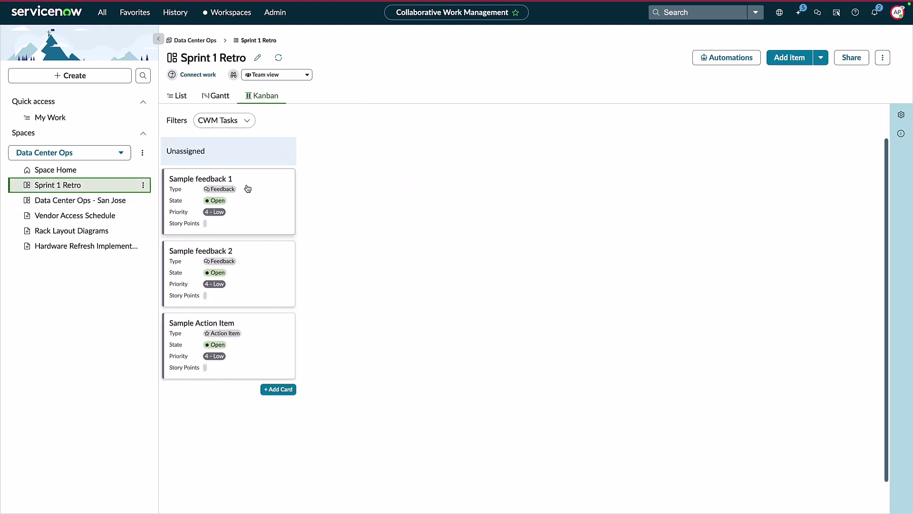
pyautogui.click(77, 203)
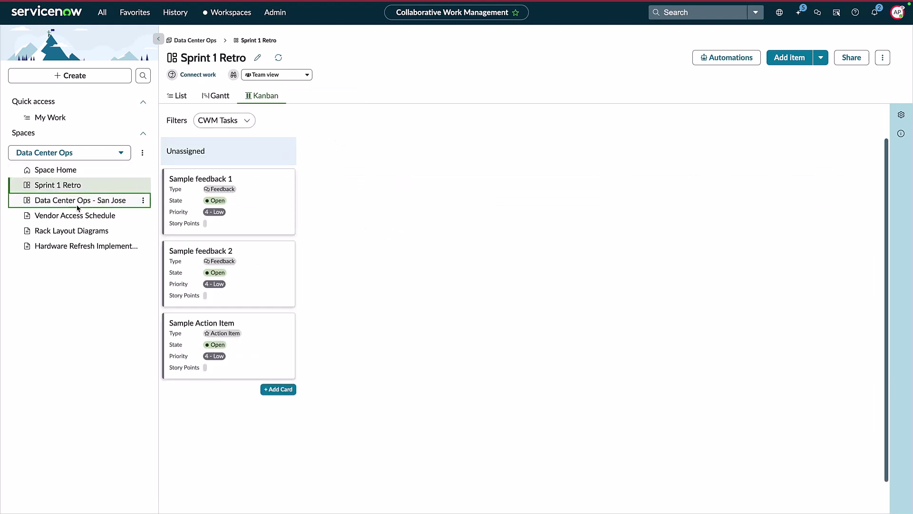
# On the Cage 5 Rack Layout page, add a line mentioning incident INC0006822 and tagging a colleague.
pyautogui.click(107, 214)
pyautogui.click(553, 194)
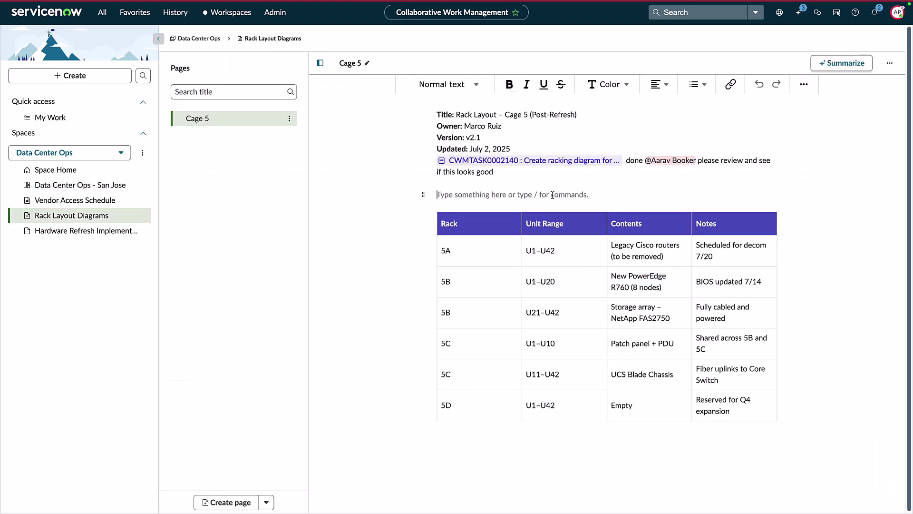
pyautogui.write('/')
pyautogui.press('Return')
pyautogui.press('Down')
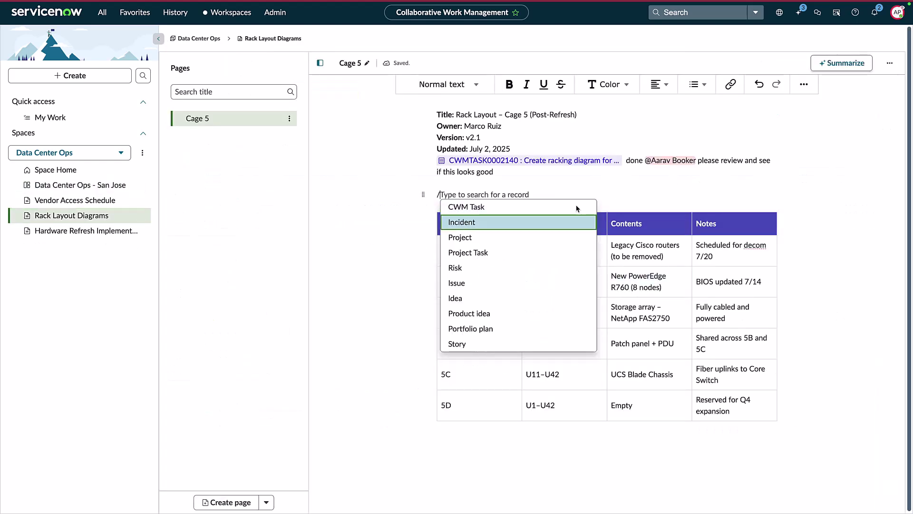
pyautogui.press('Return')
pyautogui.press('Return')
pyautogui.write('@')
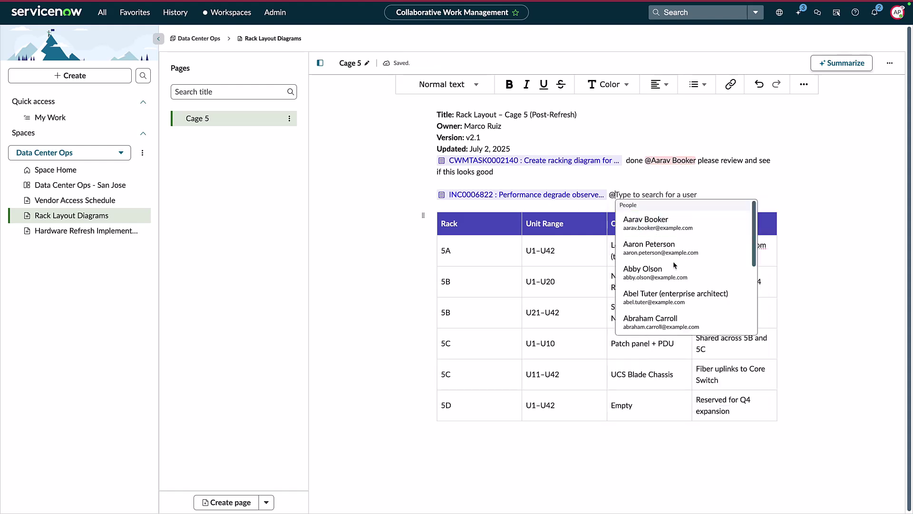
pyautogui.click(658, 272)
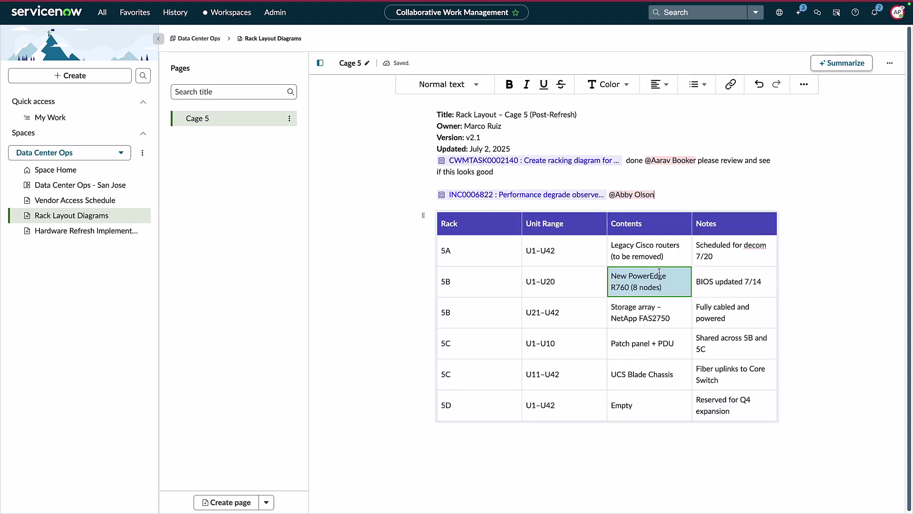
pyautogui.click(799, 12)
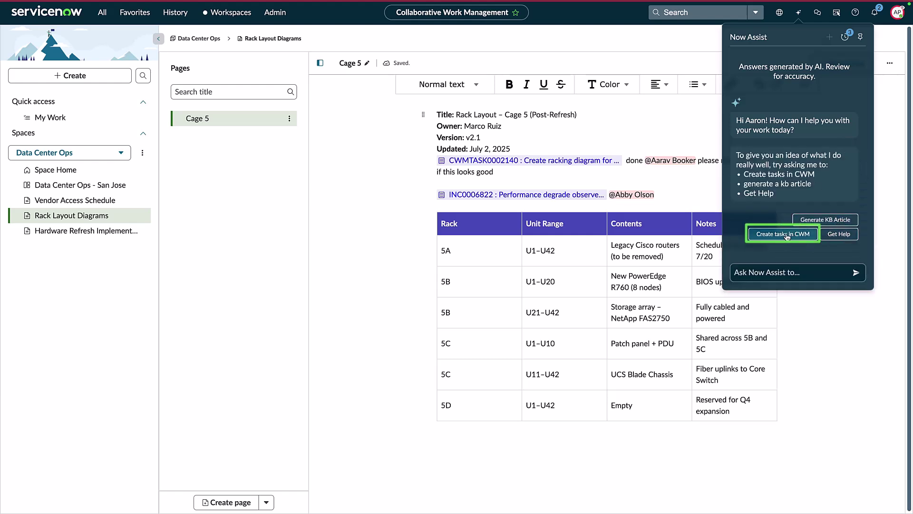
# Use the Now Assist 'Create tasks in CWM' suggestion to generate six board tasks.
pyautogui.click(774, 236)
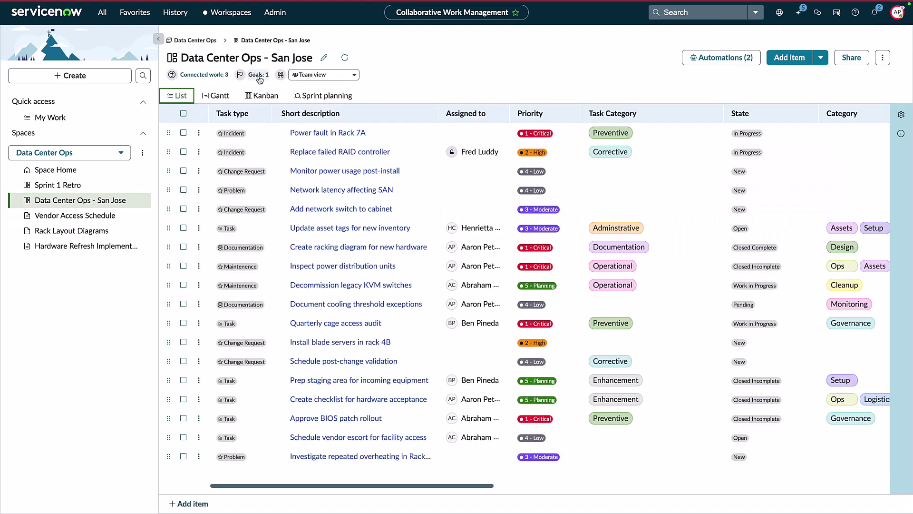
# Open the linked Infrastructure 2025 plan and view its quarterly roadmap.
pyautogui.click(259, 76)
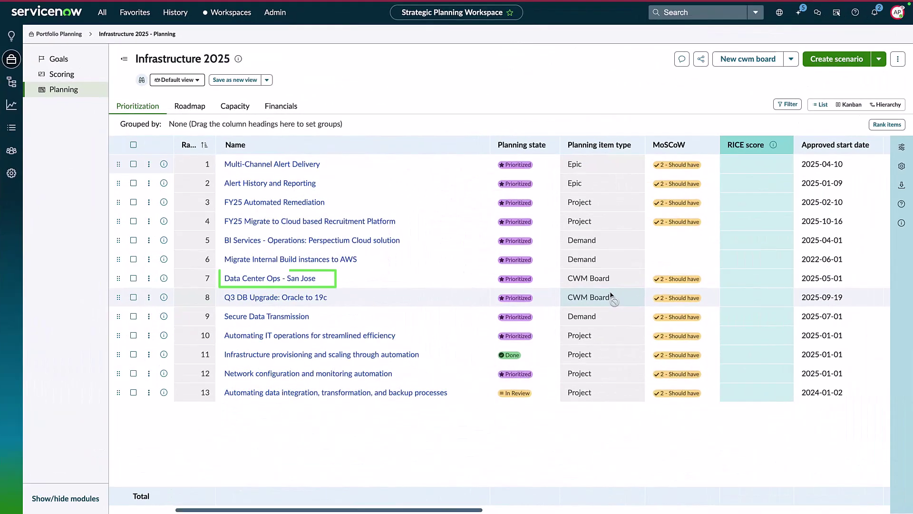
pyautogui.click(189, 106)
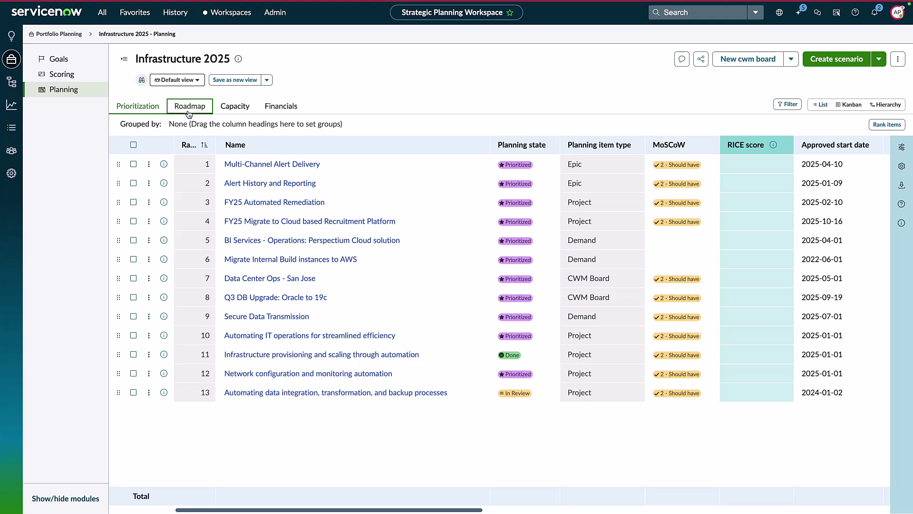